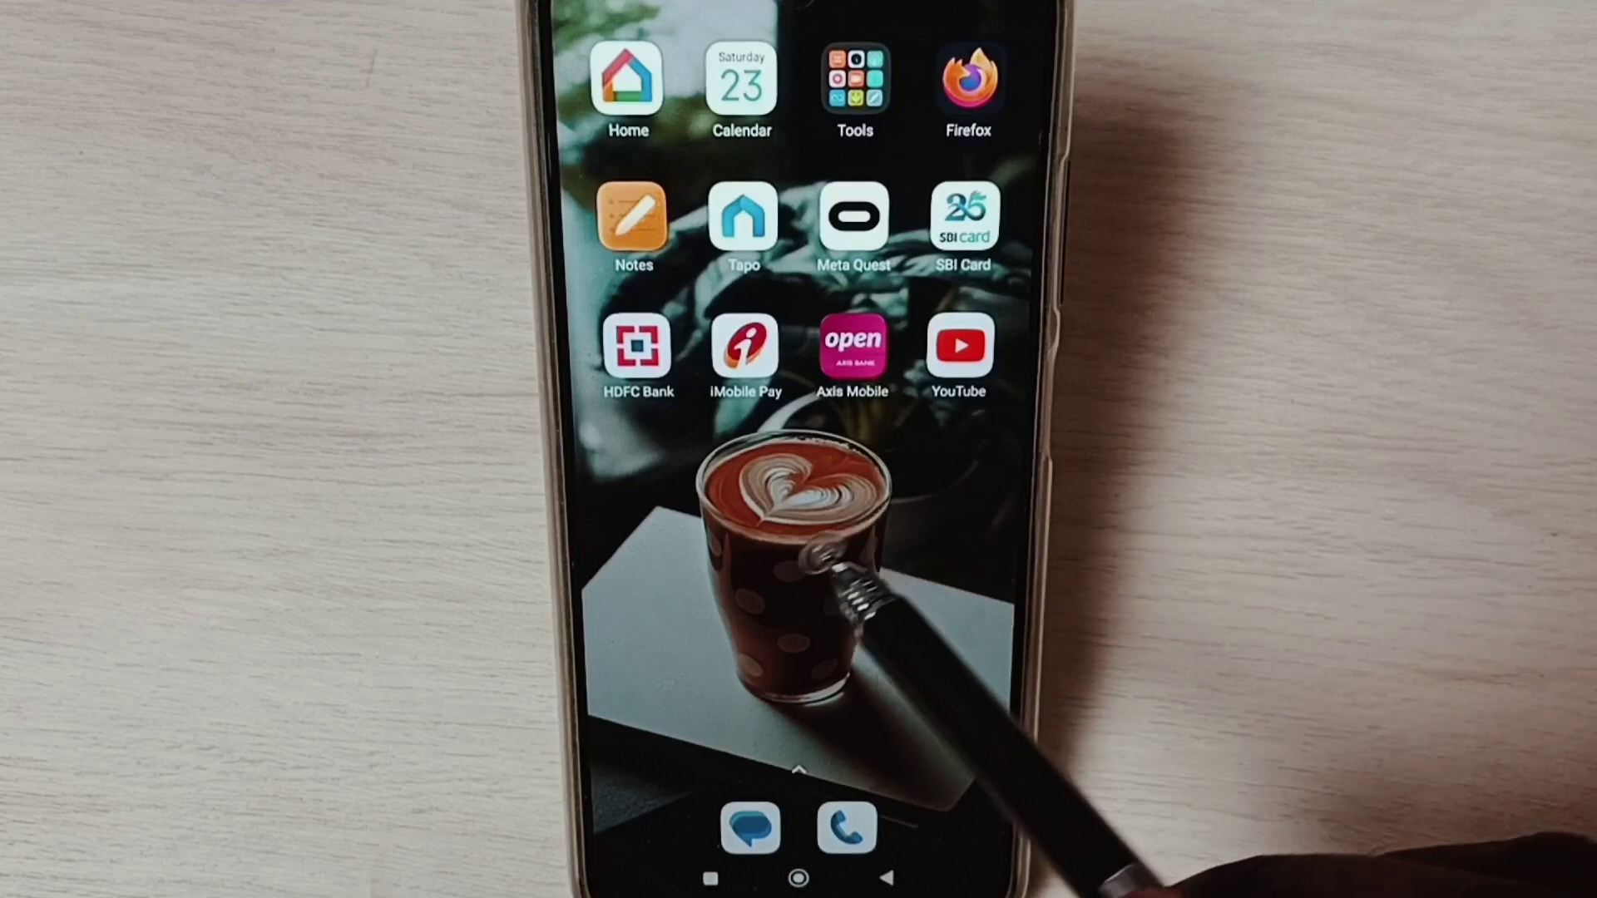
# Swipe across the MIUI home screens to the page holding the Settings app
pyautogui.moveTo(862, 560); pyautogui.dragTo(920, 570)
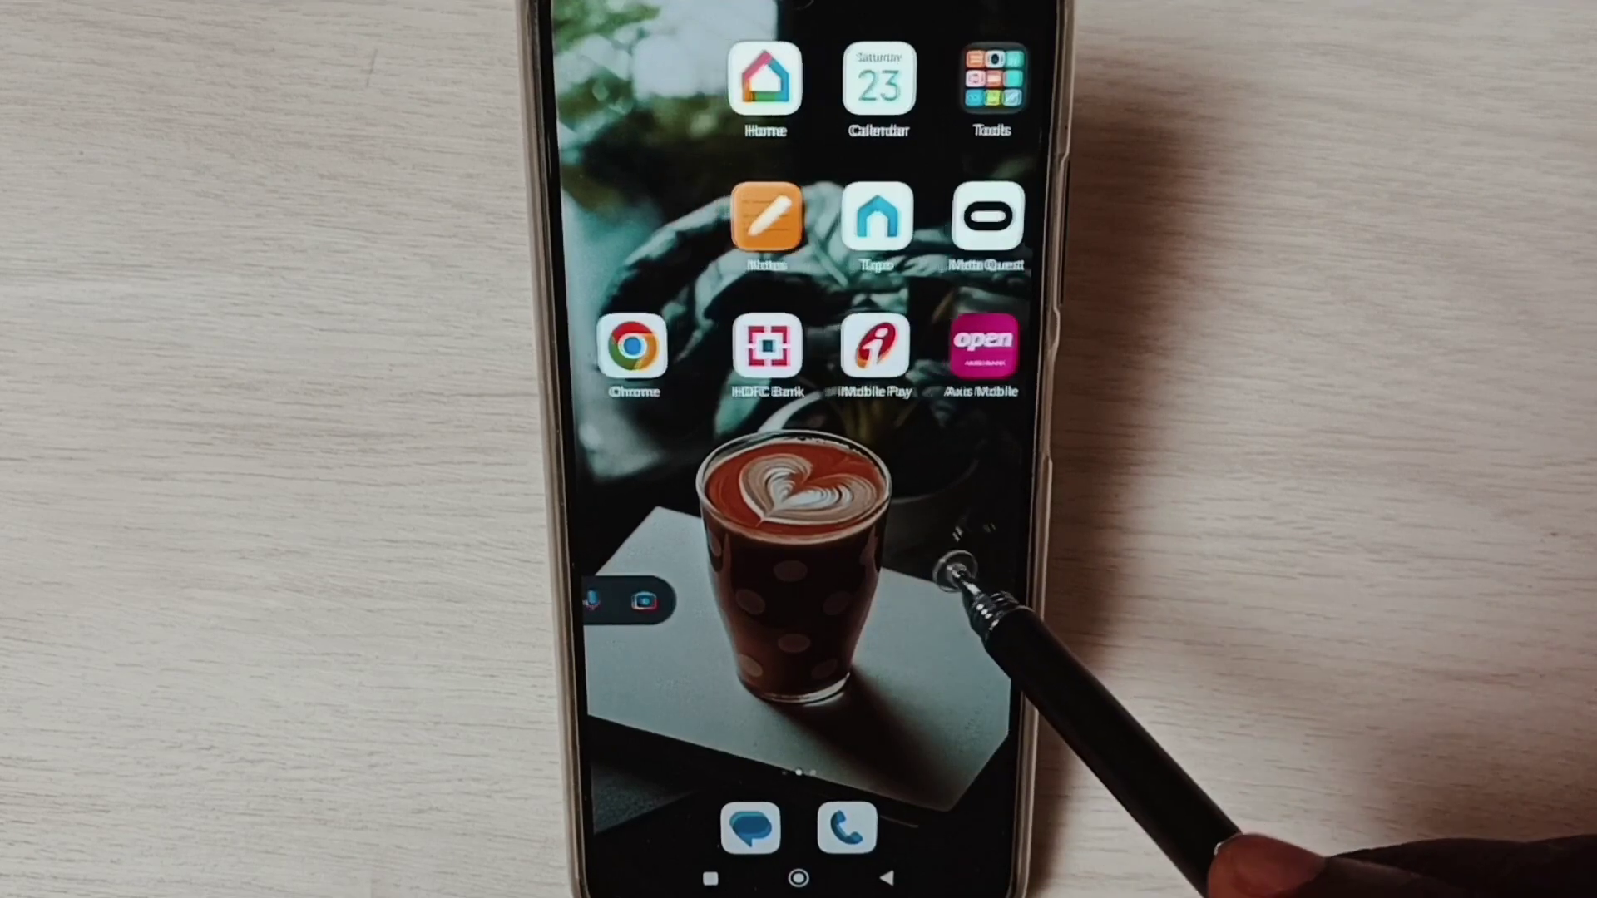
pyautogui.moveTo(856, 649); pyautogui.dragTo(1081, 457)
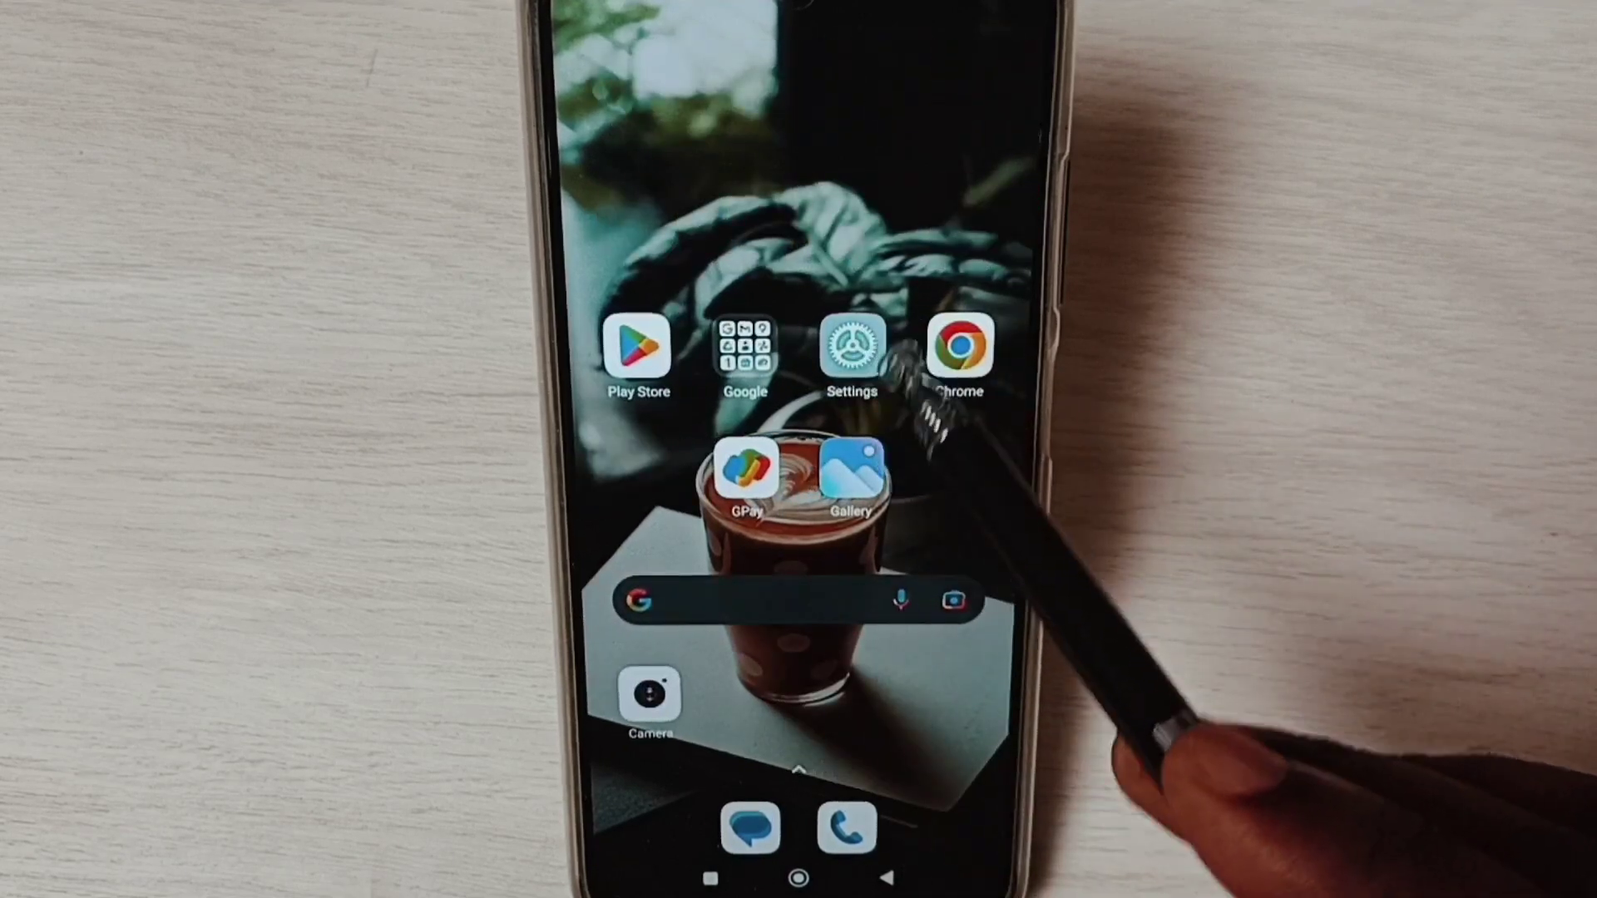
# Open Settings, tap MIUI version in About phone to unlock developer mode, and go back
pyautogui.click(855, 356)
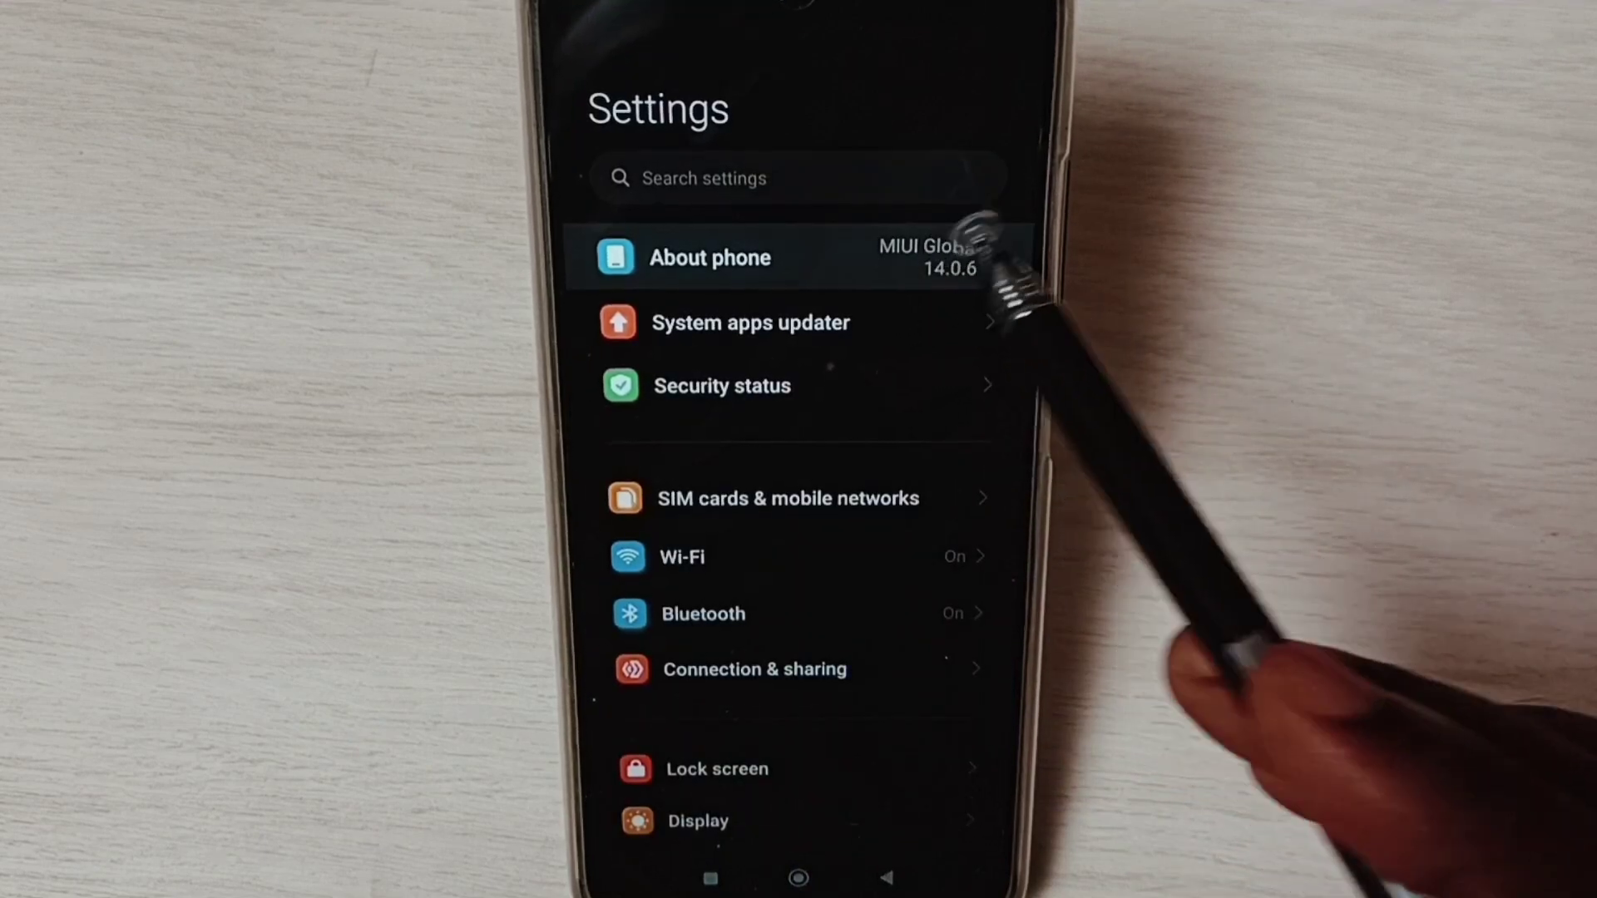
pyautogui.click(952, 250)
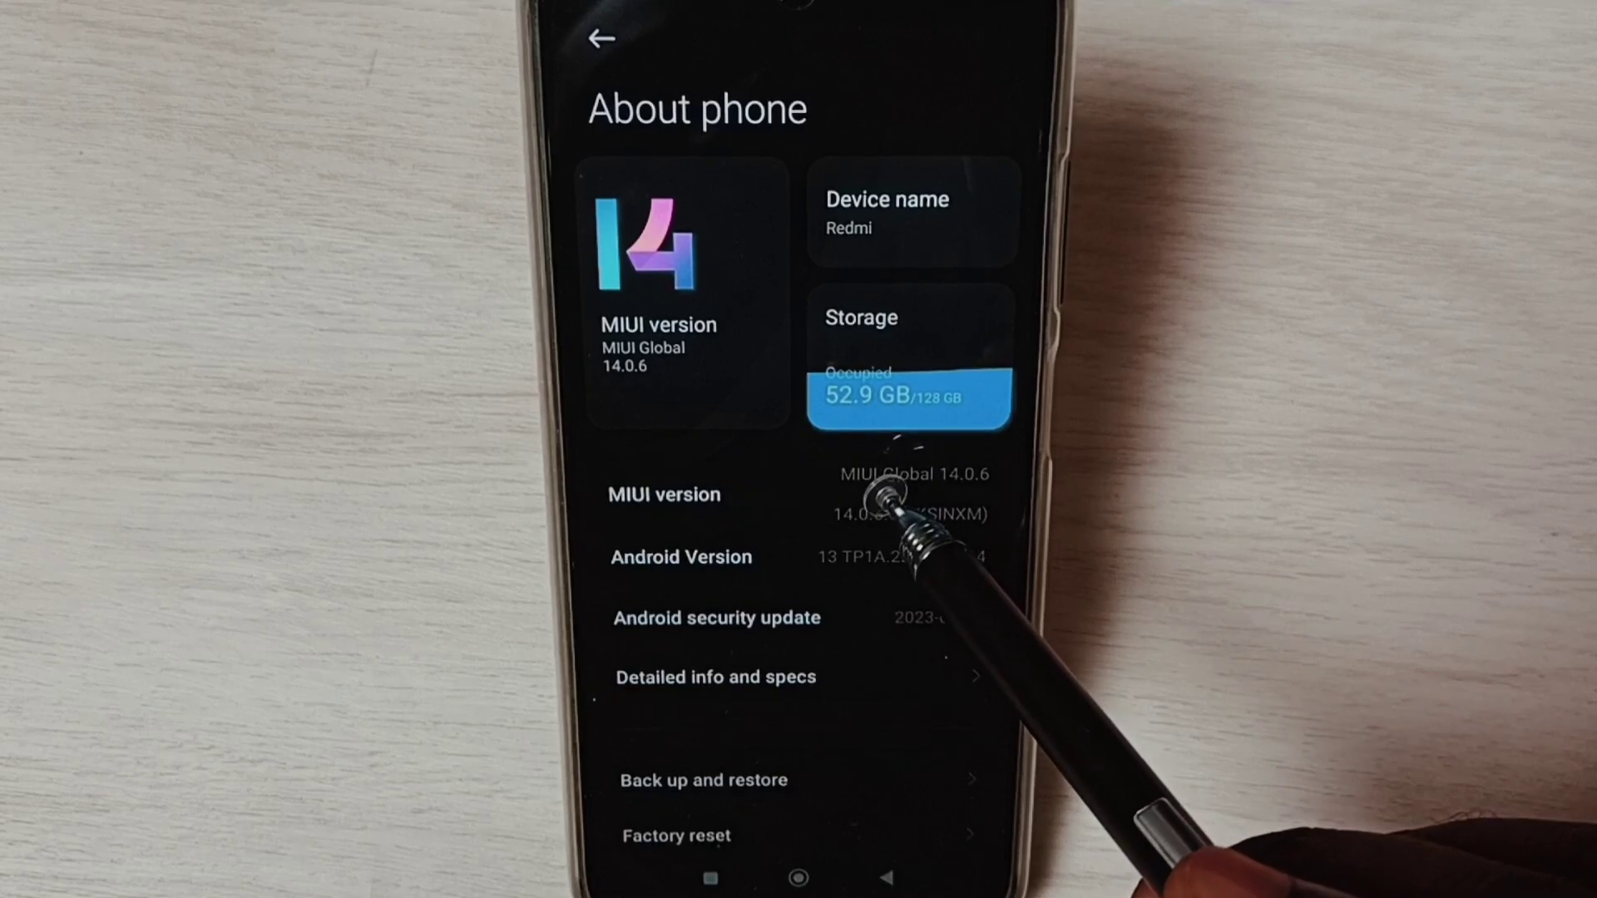
pyautogui.click(896, 500)
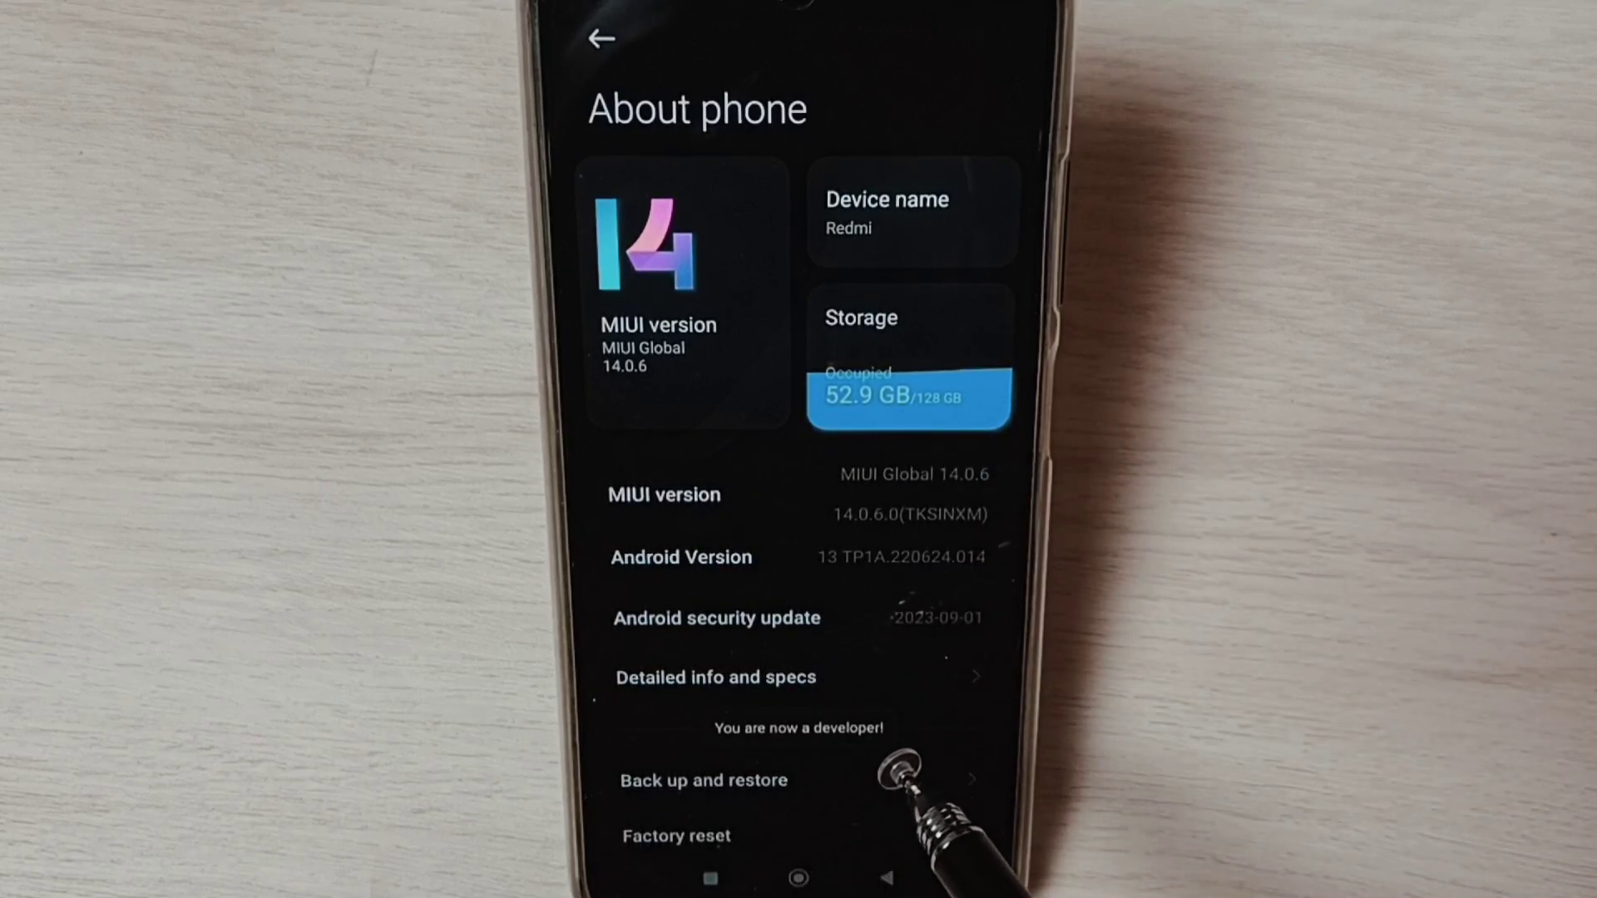
pyautogui.click(888, 877)
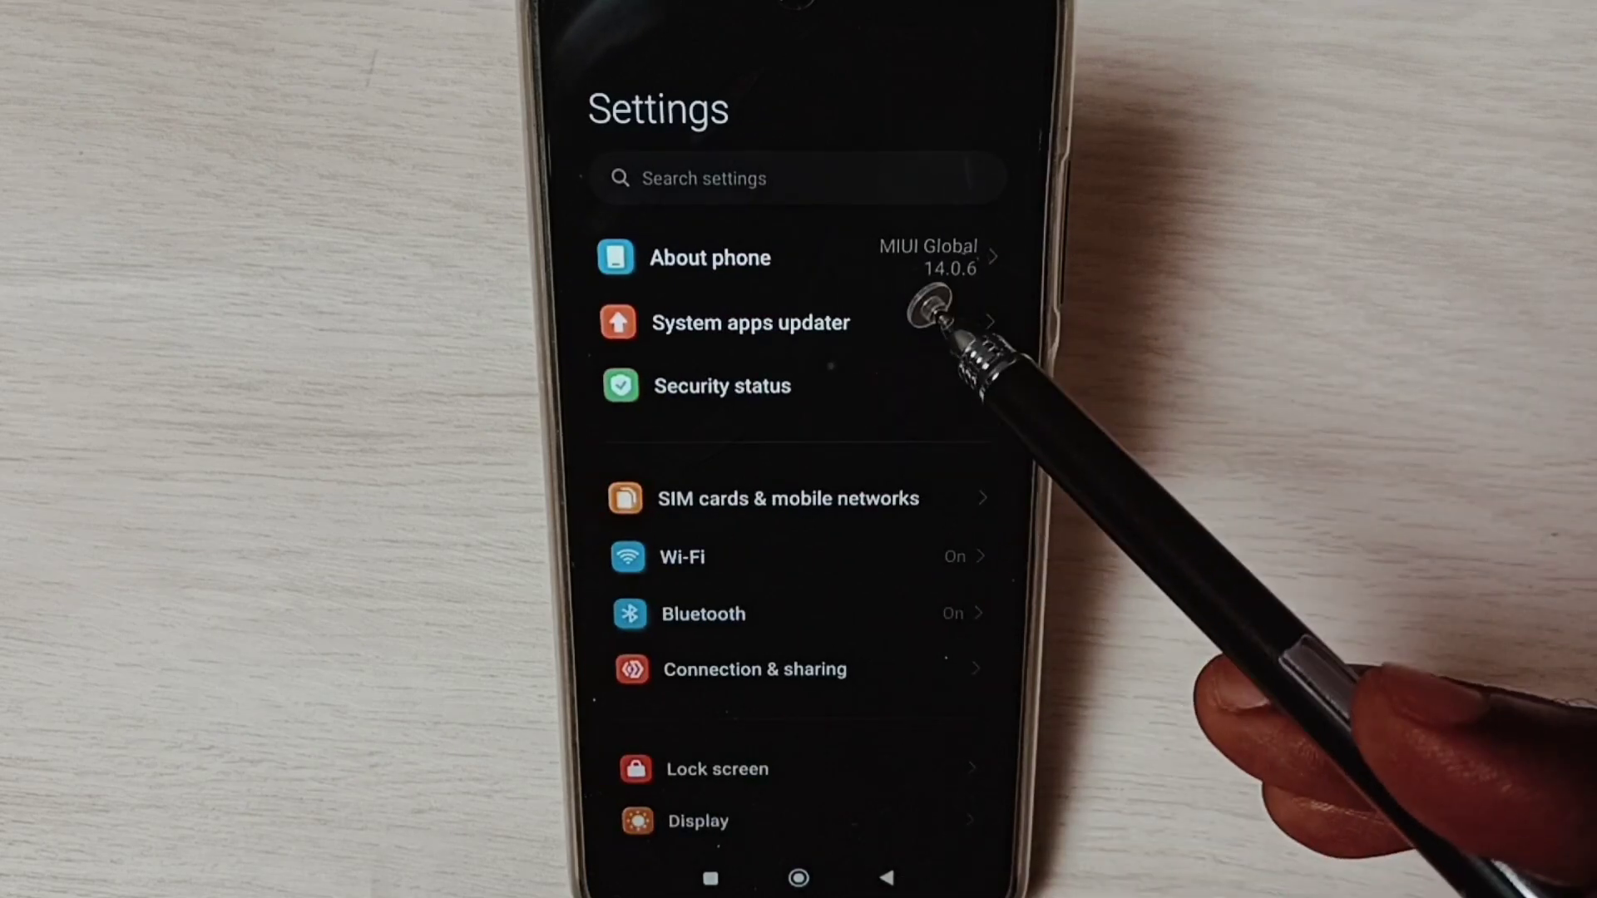
pyautogui.scroll(-3, 937, 635)
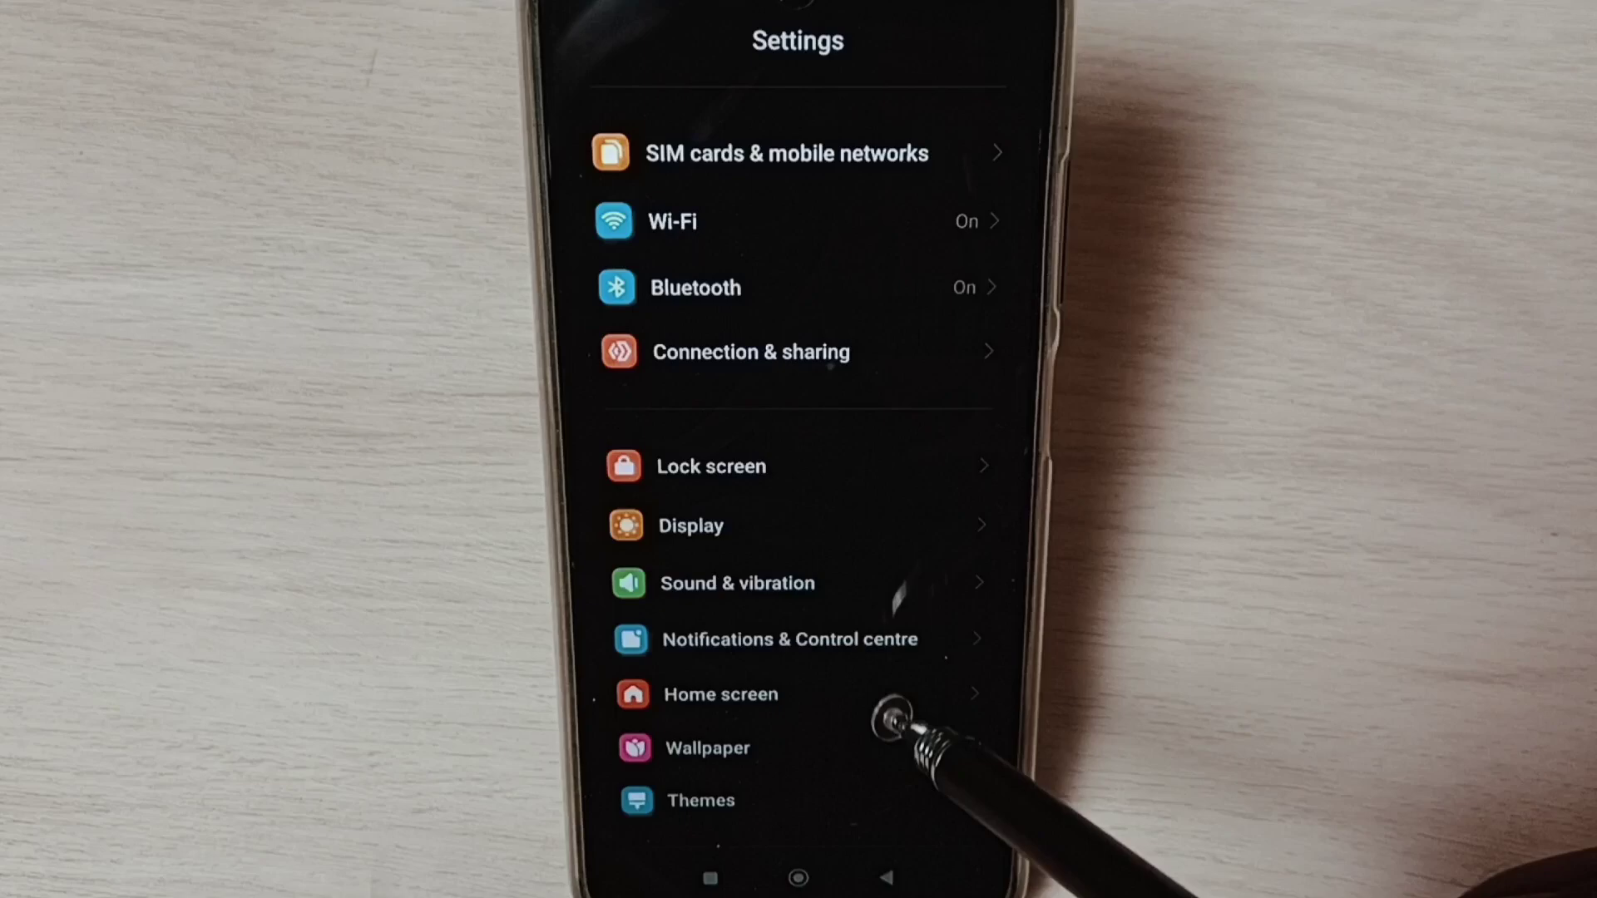
pyautogui.scroll(-4, 891, 731)
pyautogui.scroll(-3, 928, 641)
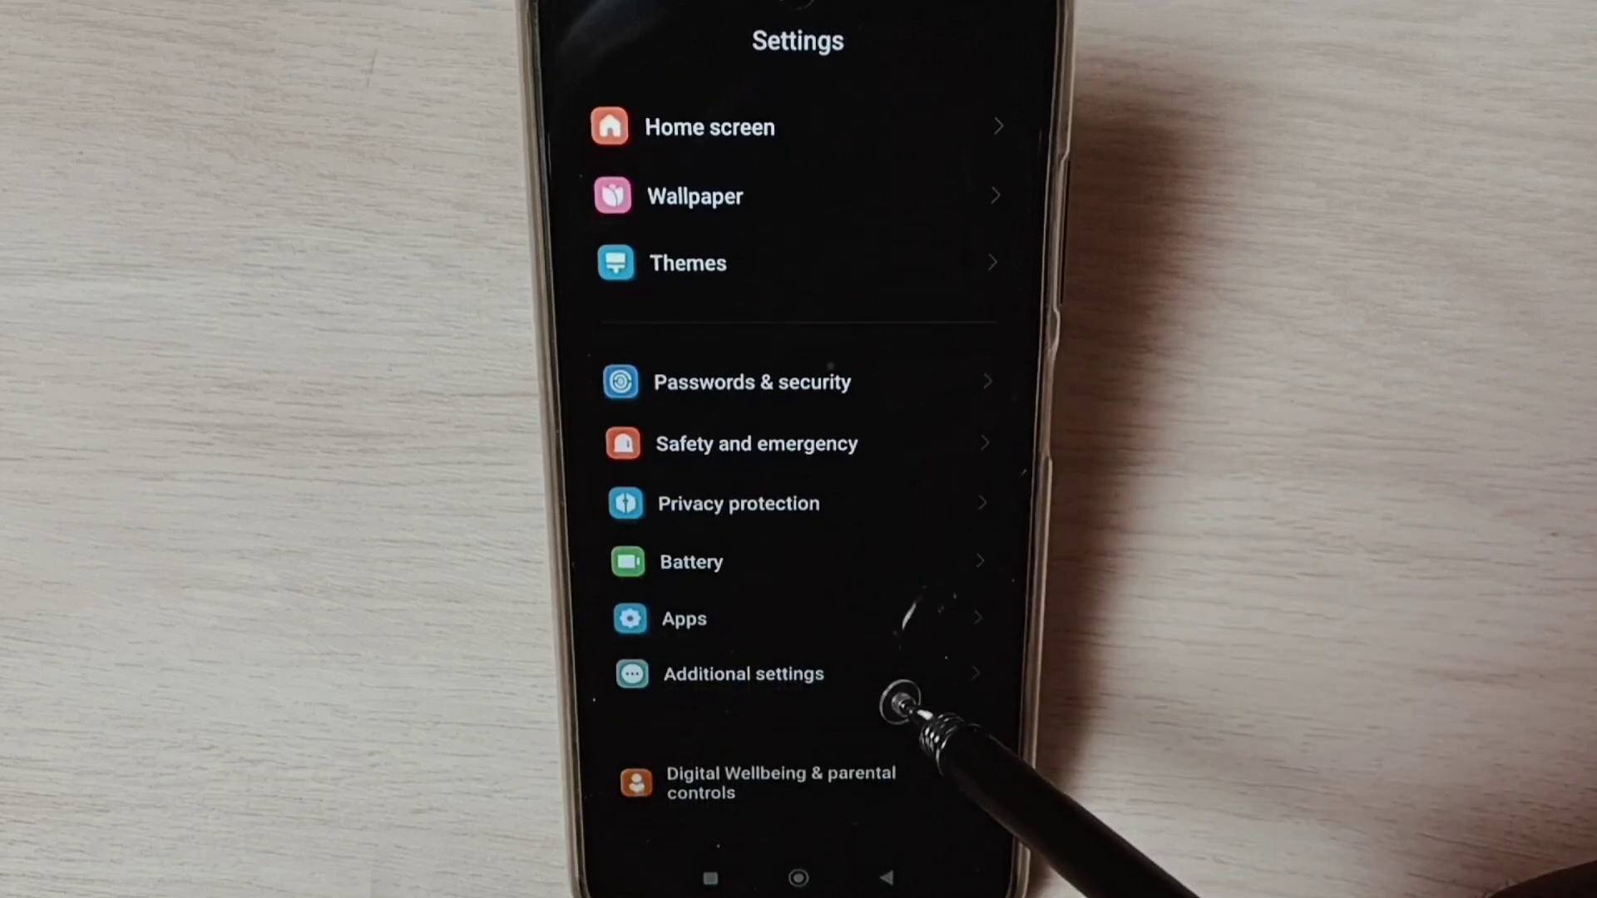
# Go to Additional settings and open the new Developer options entry
pyautogui.click(924, 686)
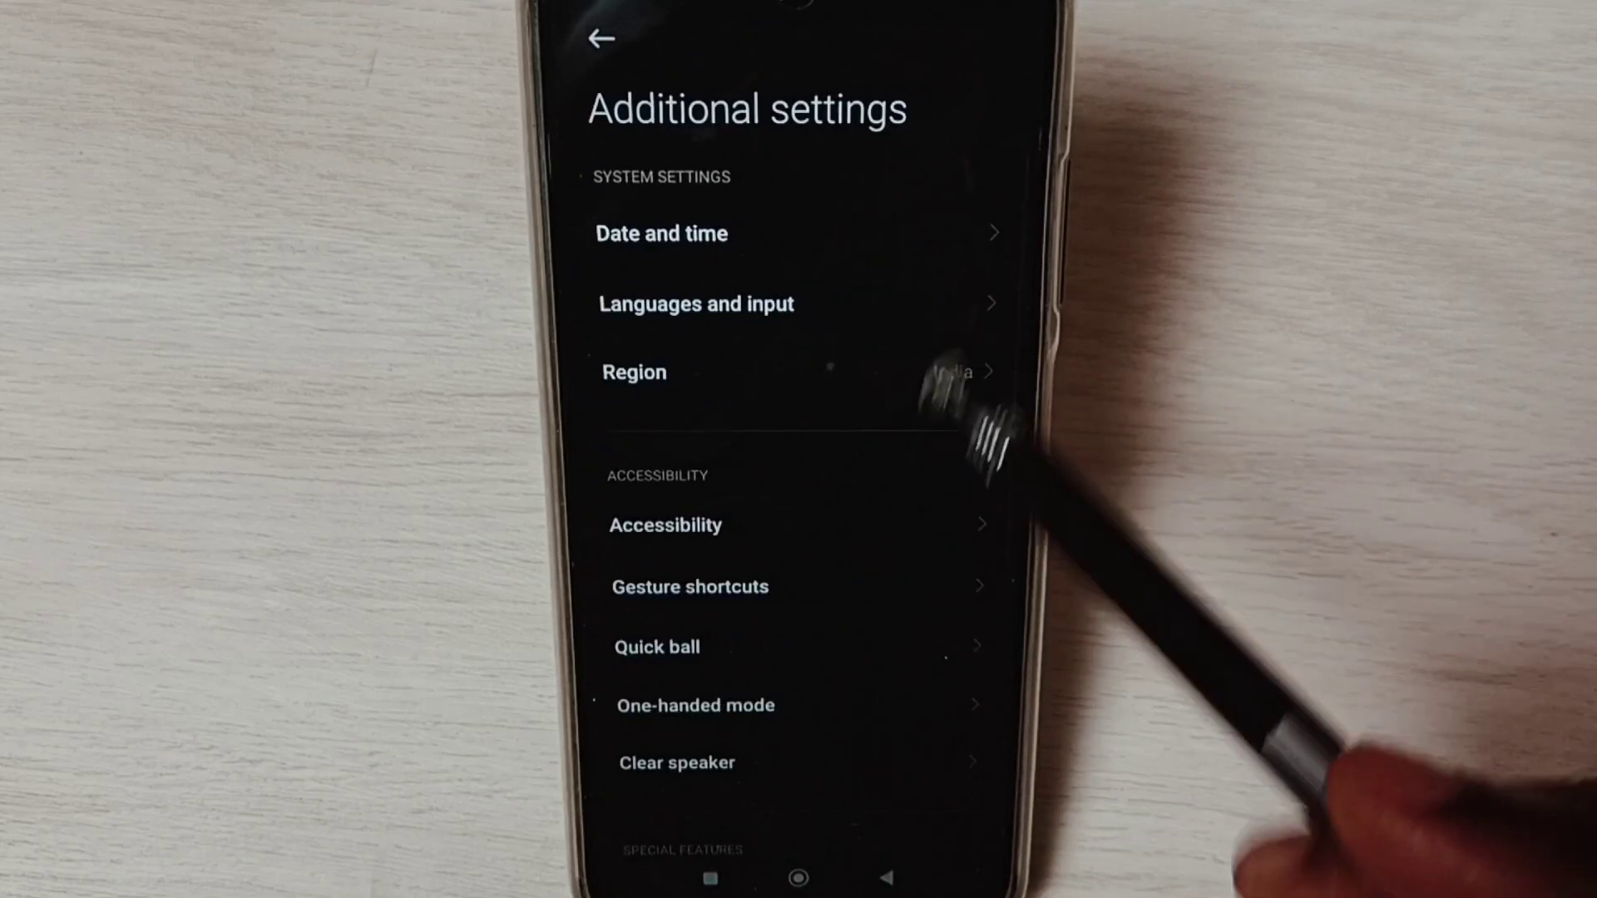
pyautogui.scroll(-3, 885, 677)
pyautogui.scroll(-5, 905, 536)
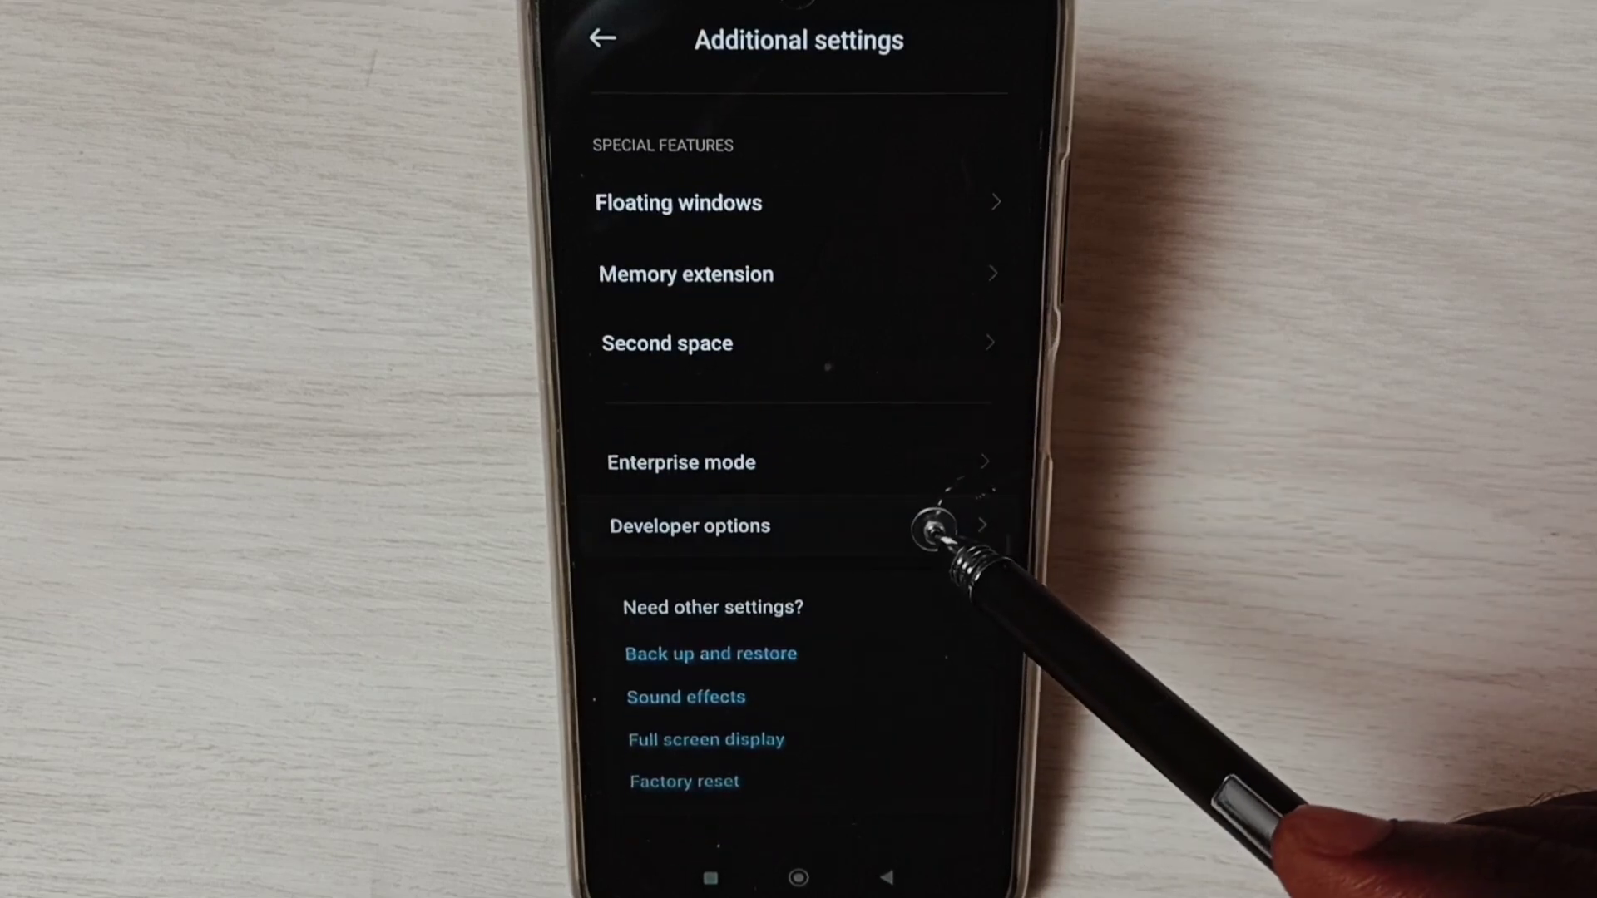
pyautogui.click(934, 530)
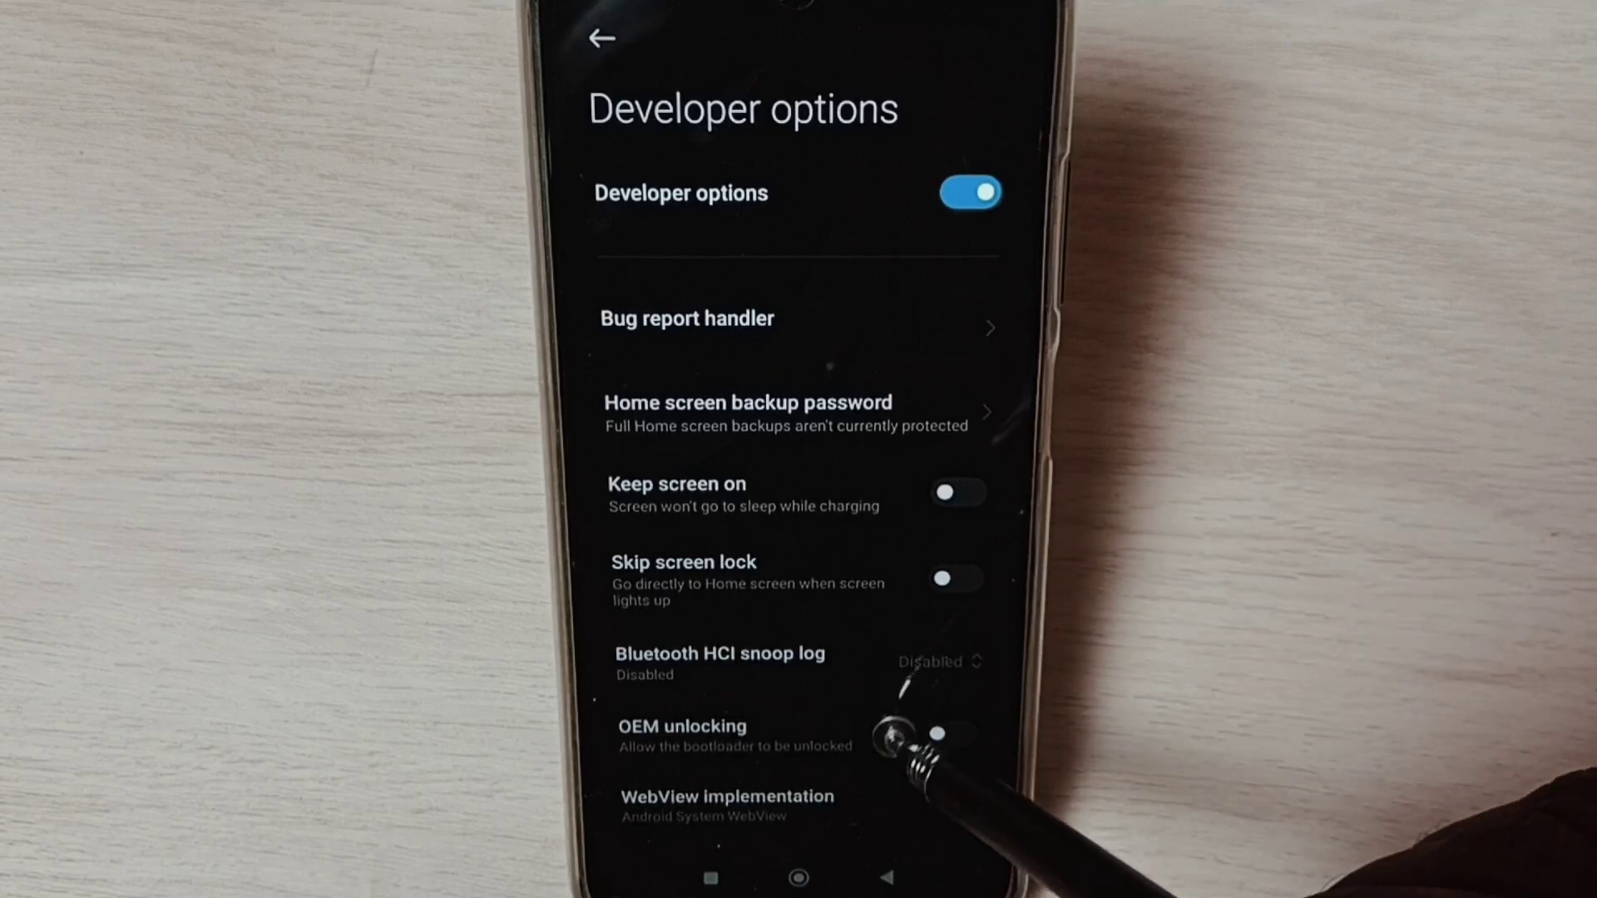
pyautogui.scroll(-3, 899, 732)
pyautogui.scroll(-5, 941, 563)
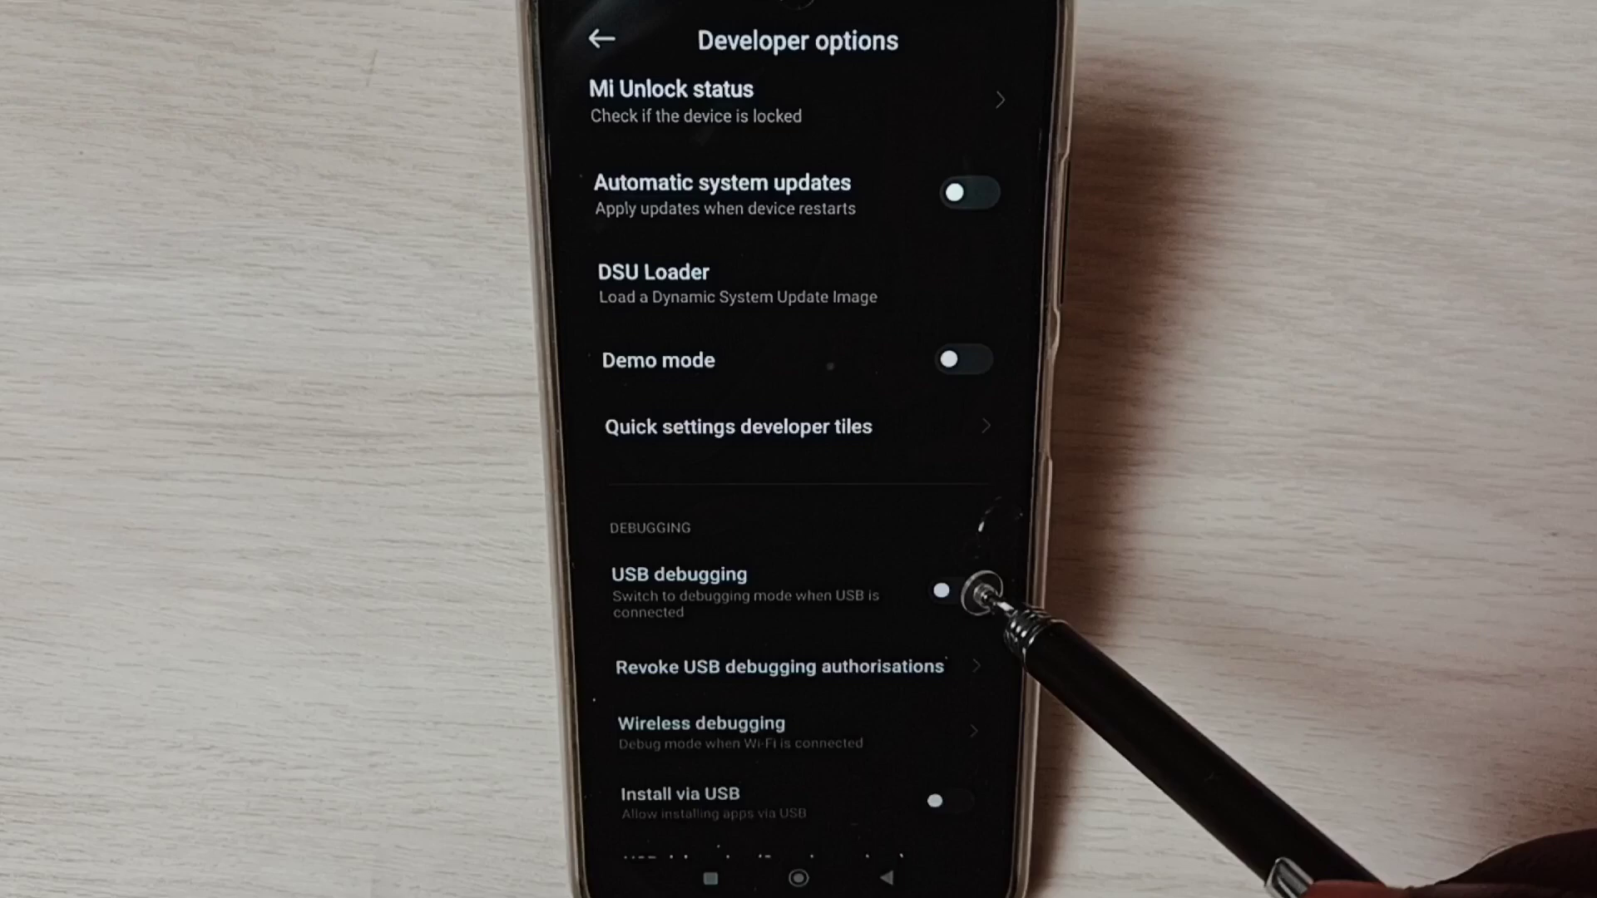
# Toggle USB debugging on under Debugging and accept its risk warning
pyautogui.click(955, 600)
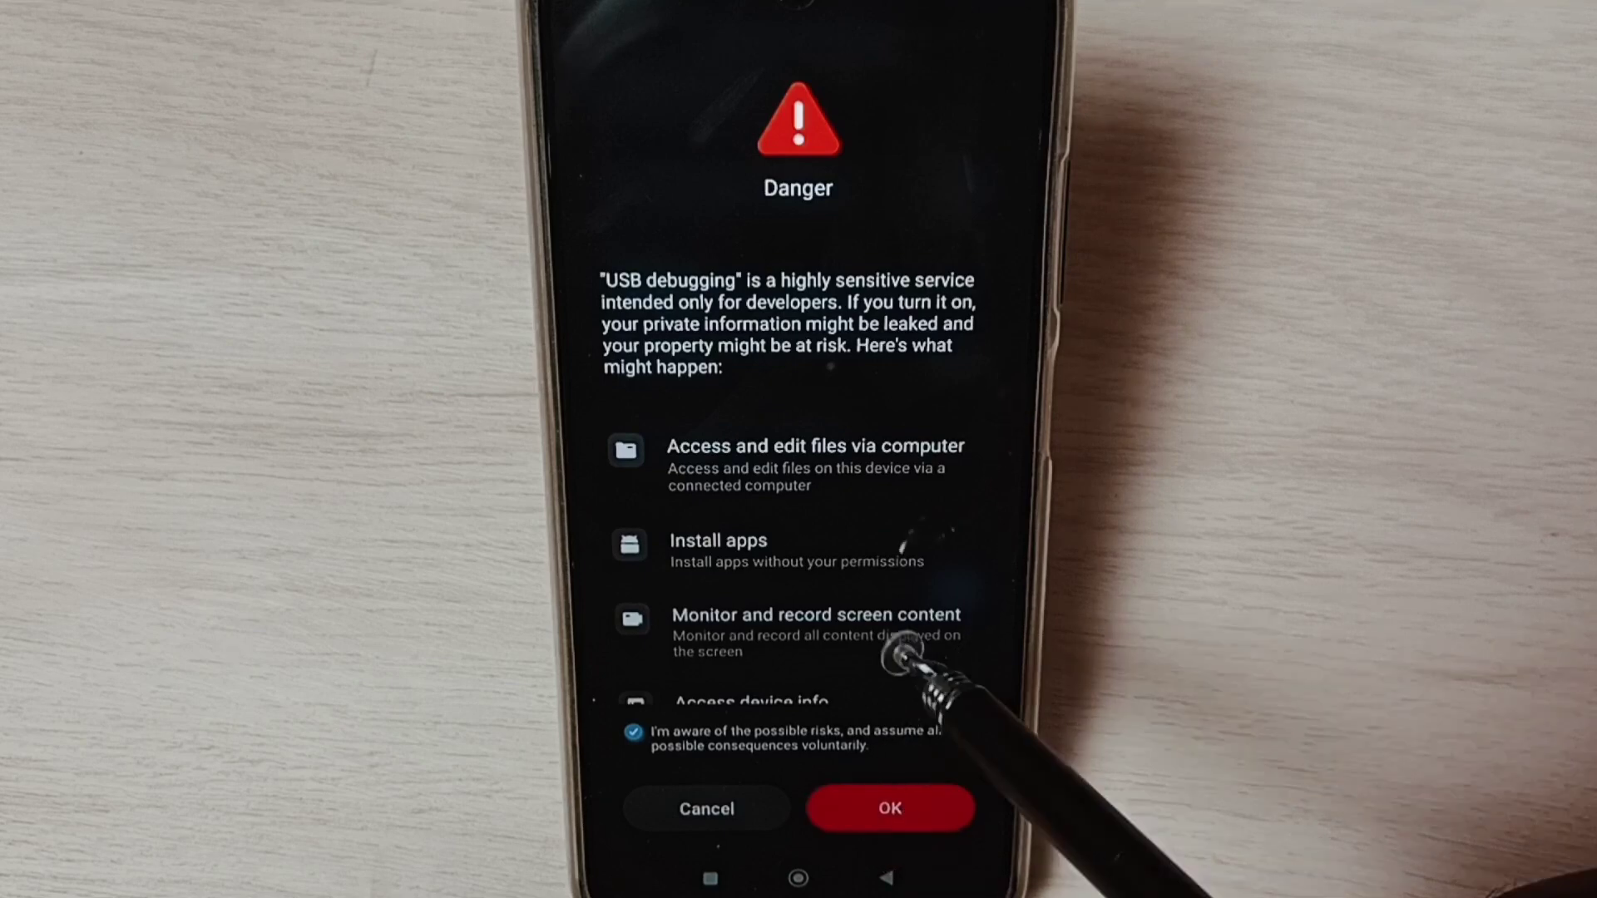
pyautogui.click(895, 811)
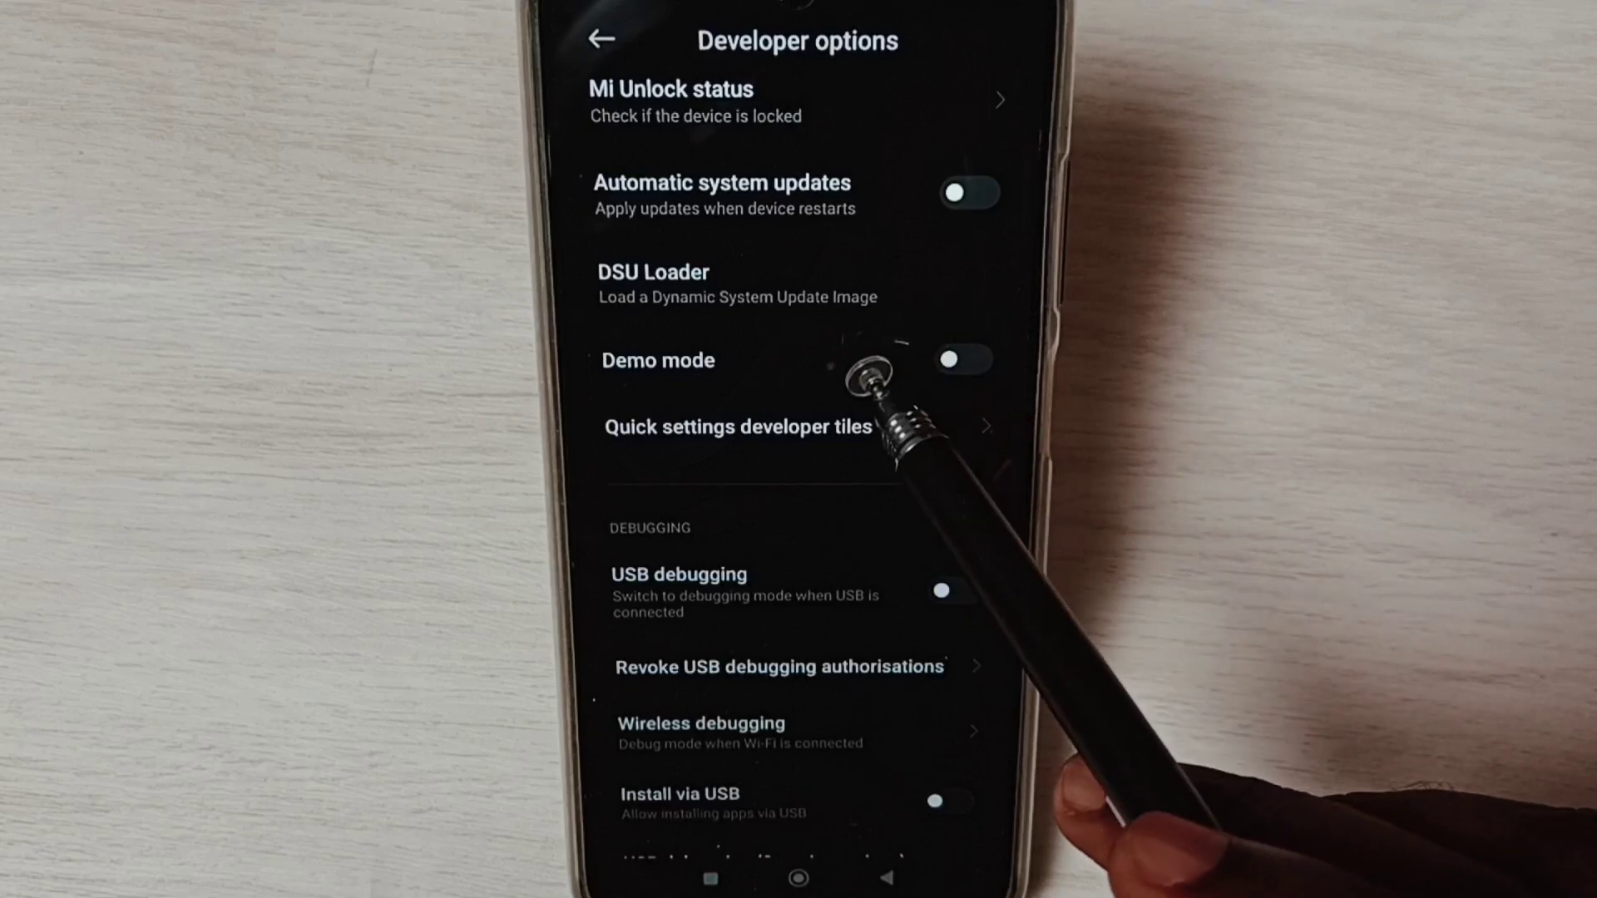
pyautogui.scroll(10, 856, 368)
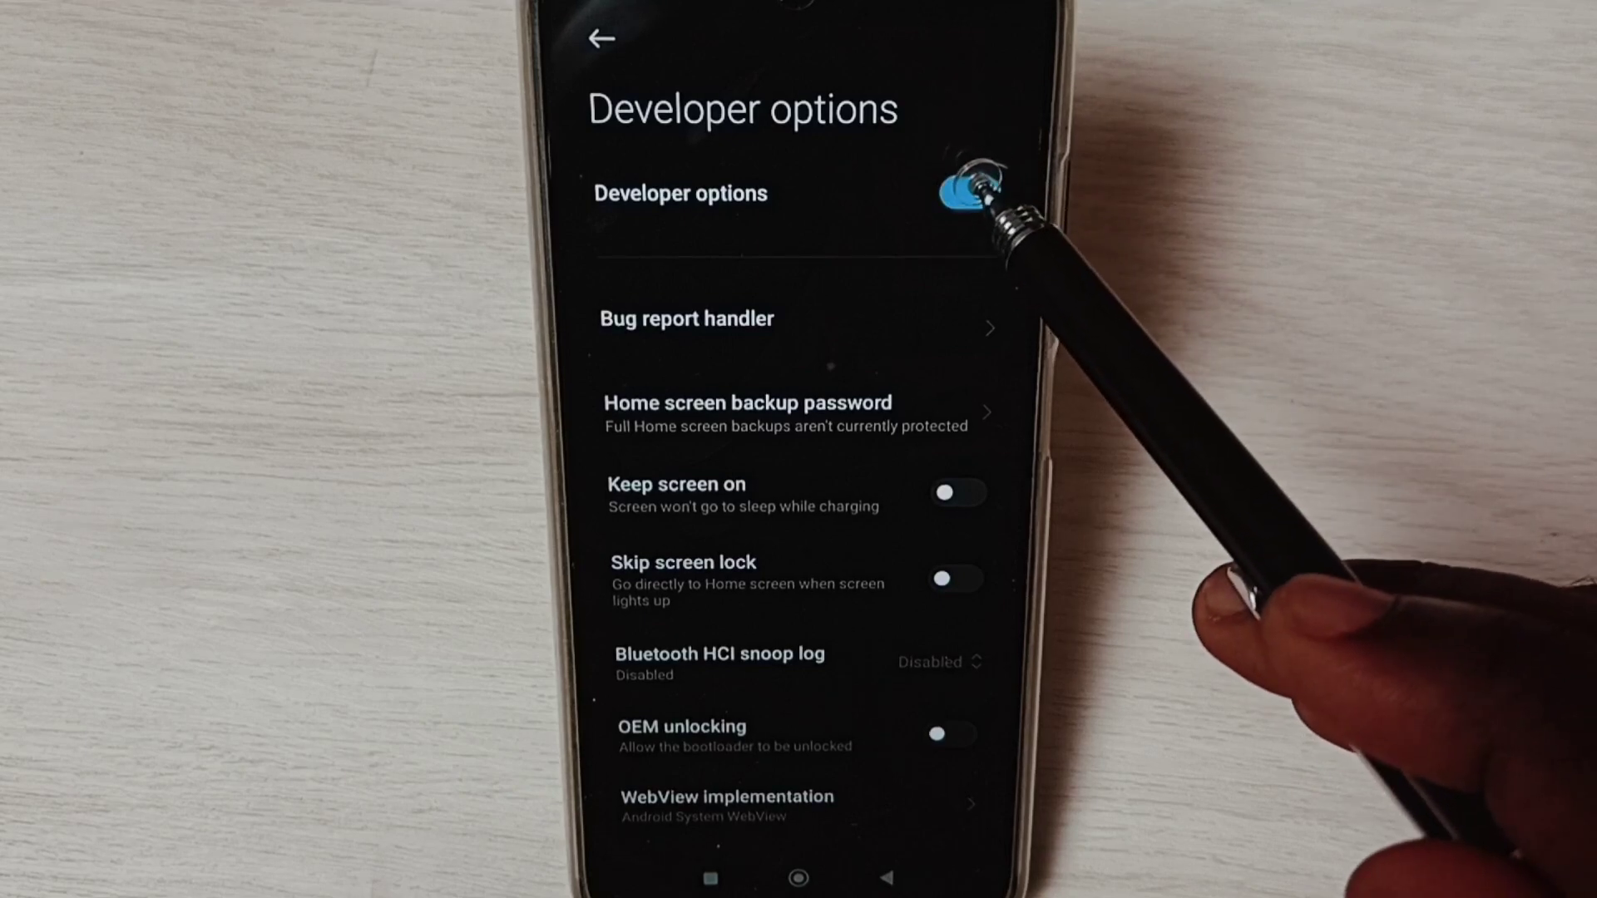
# Turn off the Developer options master switch at the top of the page
pyautogui.click(985, 187)
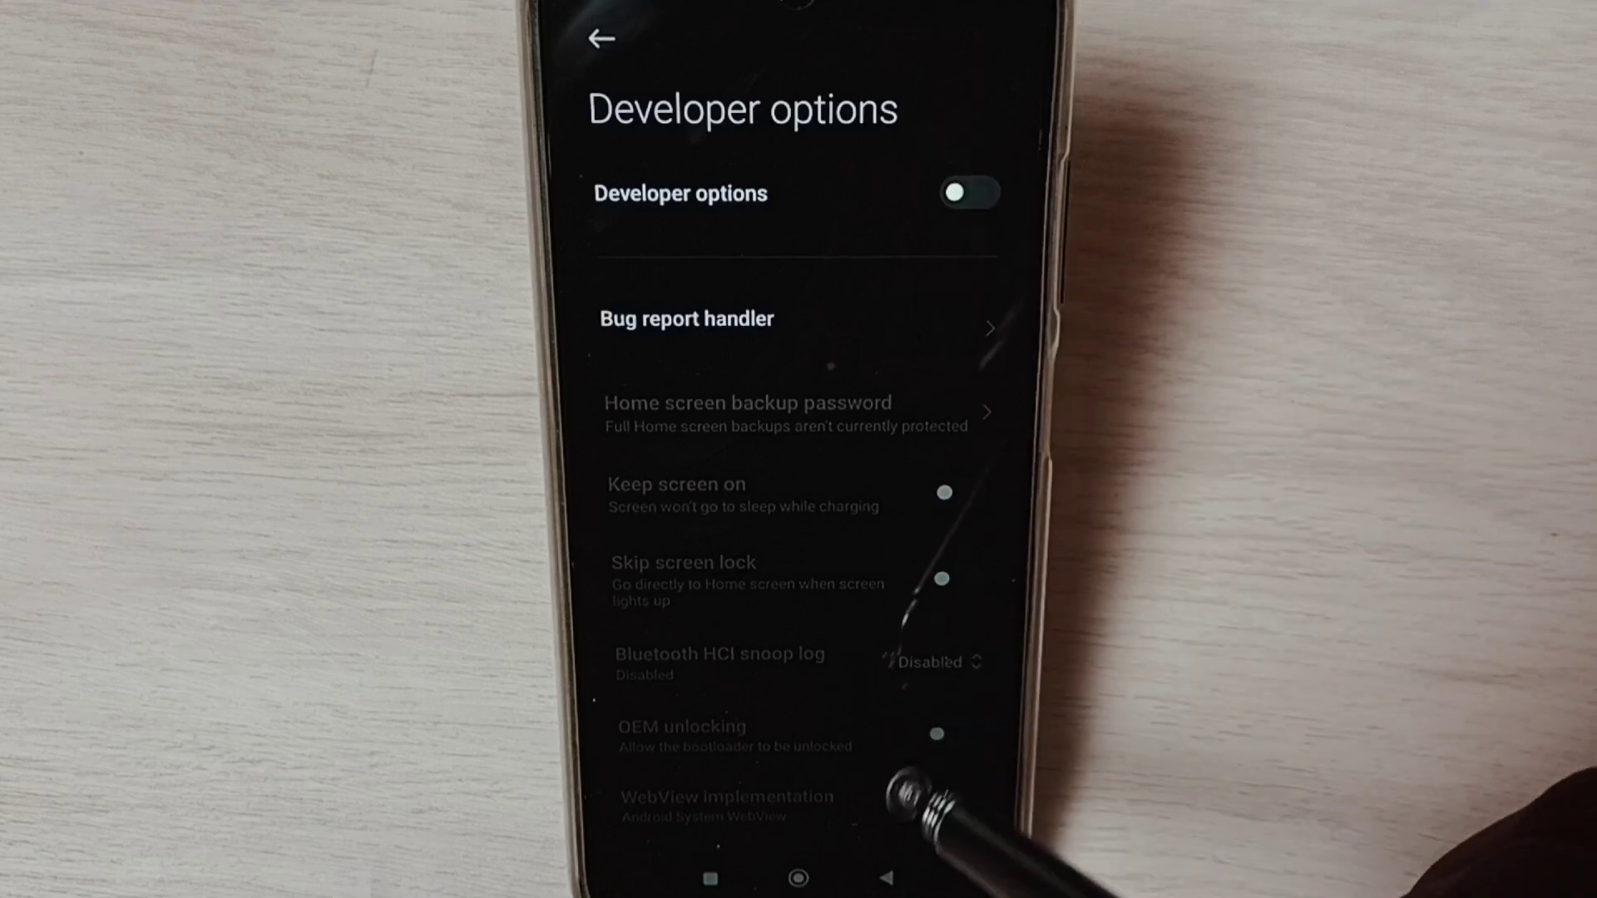
# Go back from Developer options to the Additional settings page
pyautogui.click(888, 879)
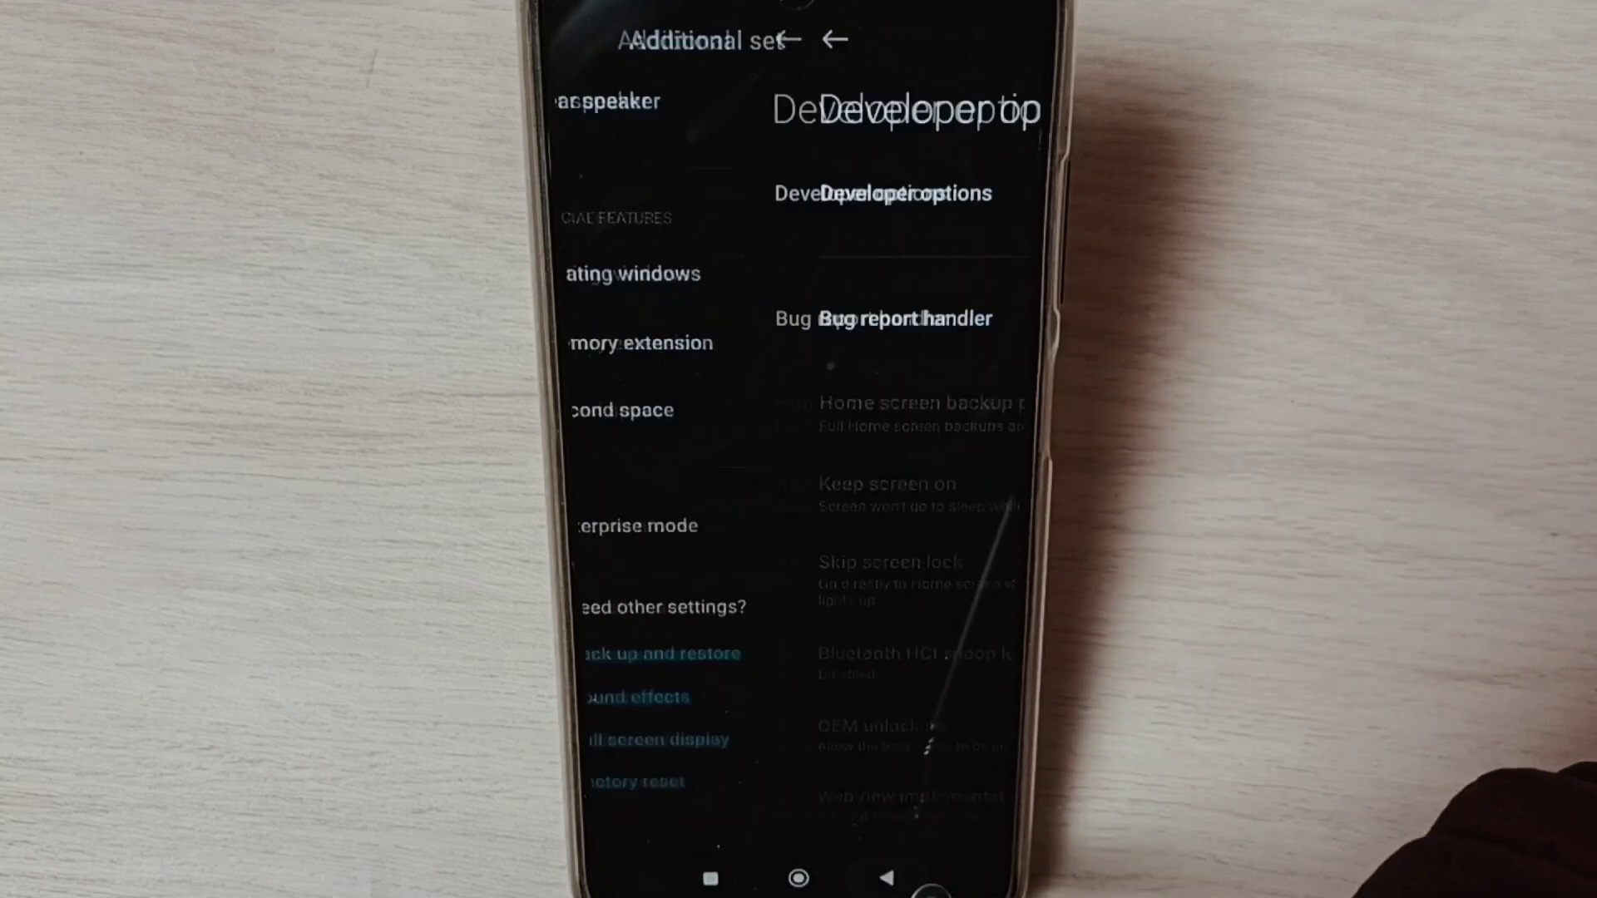